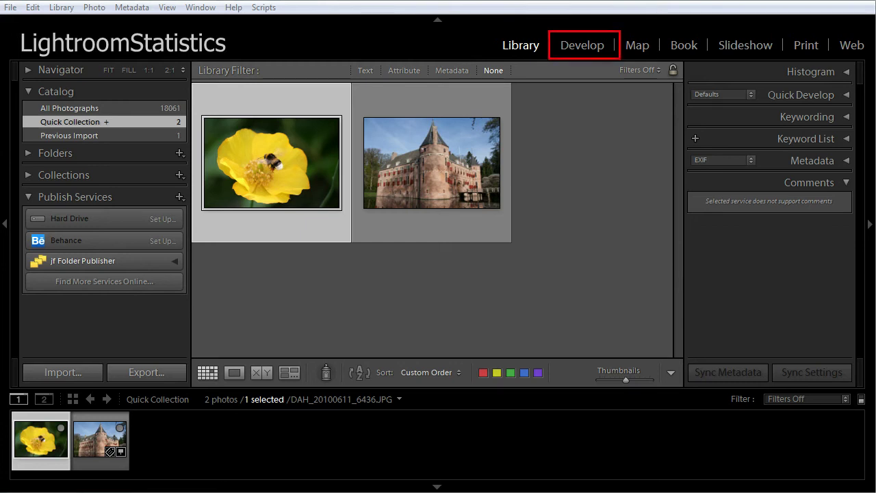
Step: In Develop, create a virtual copy of the bee photo
{"action": "left_click", "coordinate": [583, 45]}
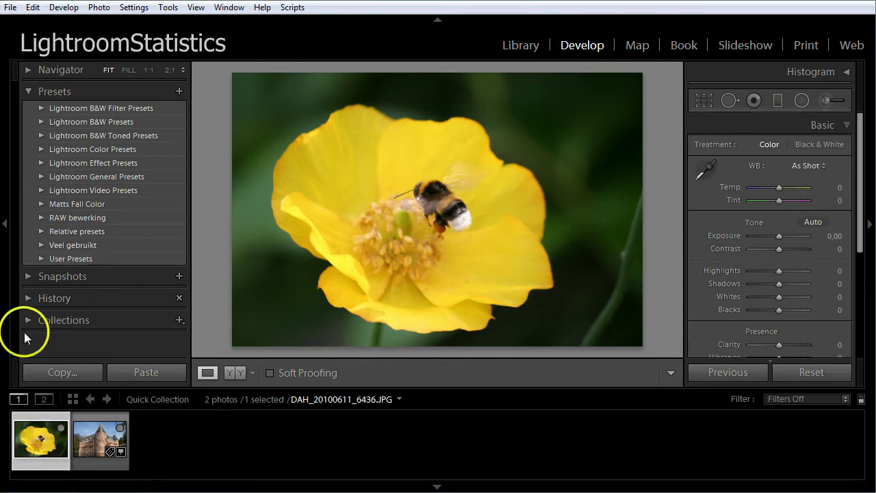
{"action": "left_click", "coordinate": [33, 297]}
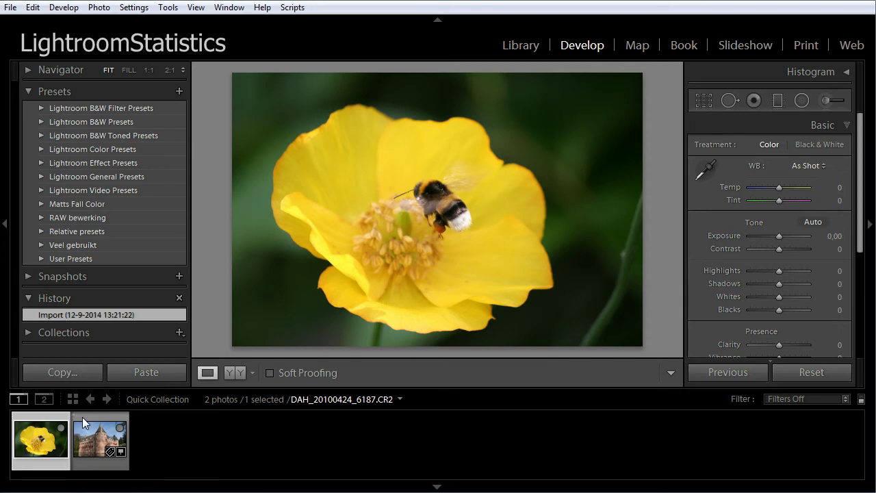
{"action": "right_click", "coordinate": [40, 435]}
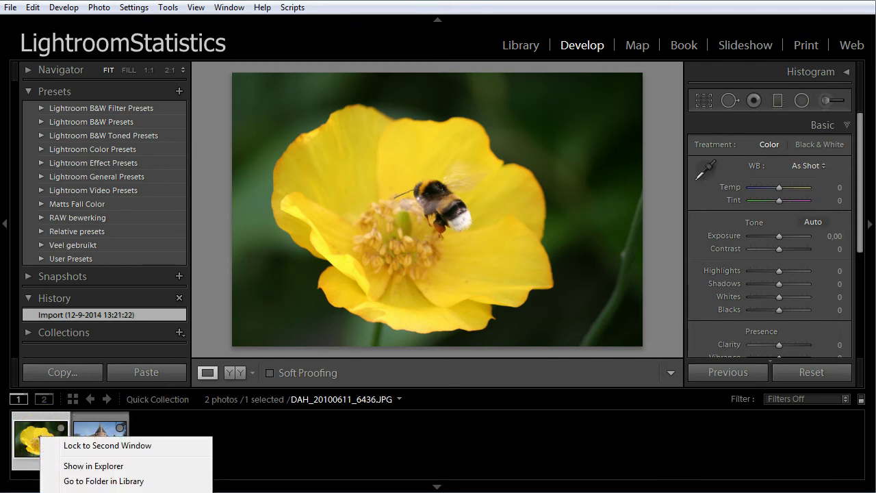
{"action": "left_click", "coordinate": [102, 489]}
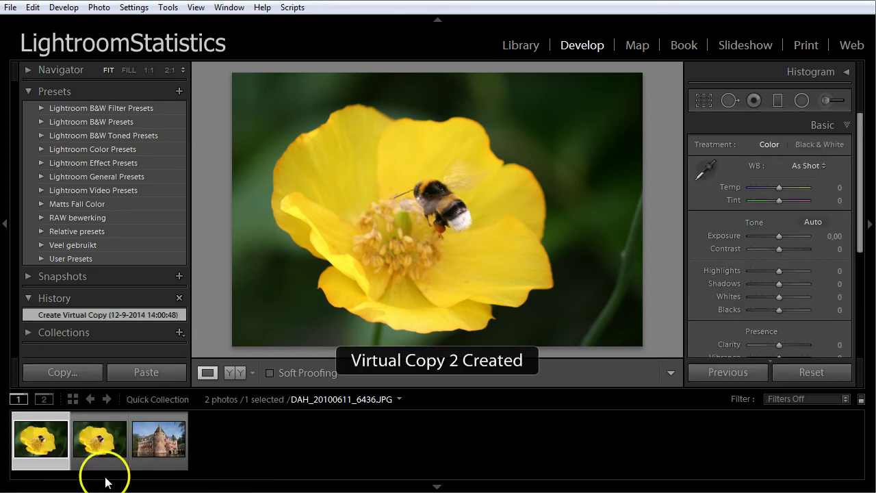
{"action": "left_click", "coordinate": [48, 445]}
{"action": "left_click", "coordinate": [43, 441]}
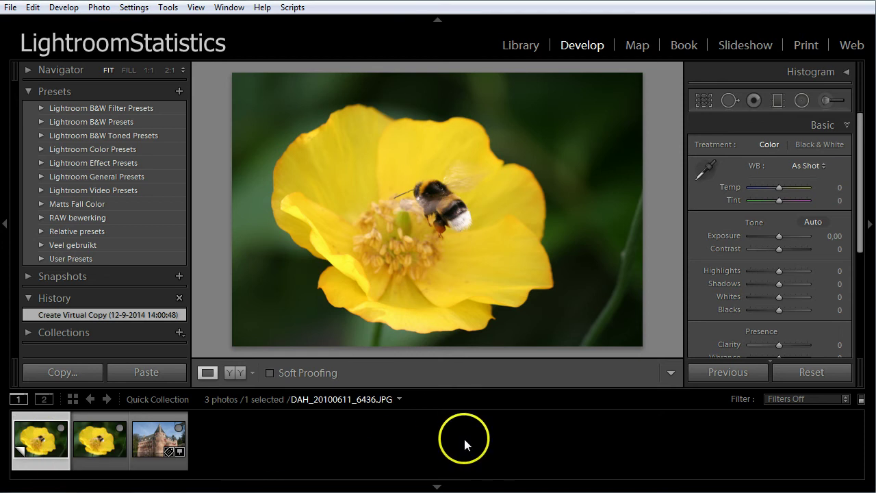
Step: Set Exposure to +0.40 and start a new develop preset from it
{"action": "left_click", "coordinate": [833, 236]}
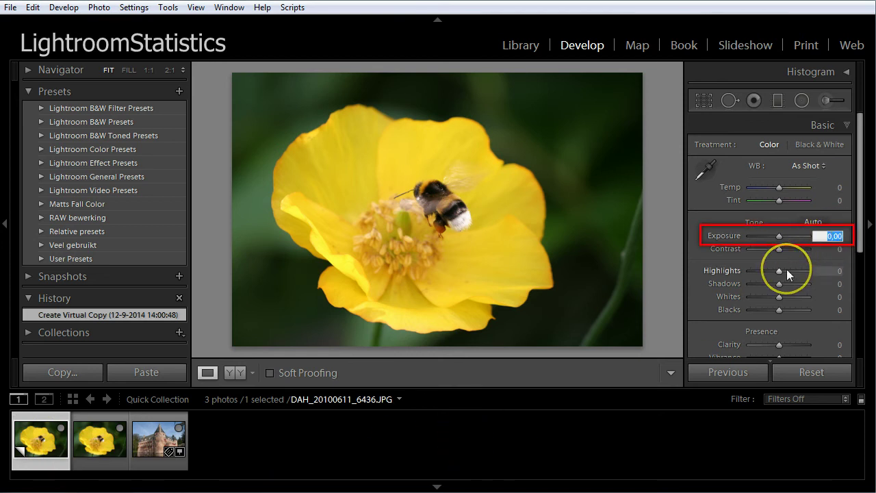
{"action": "type", "text": ",4"}
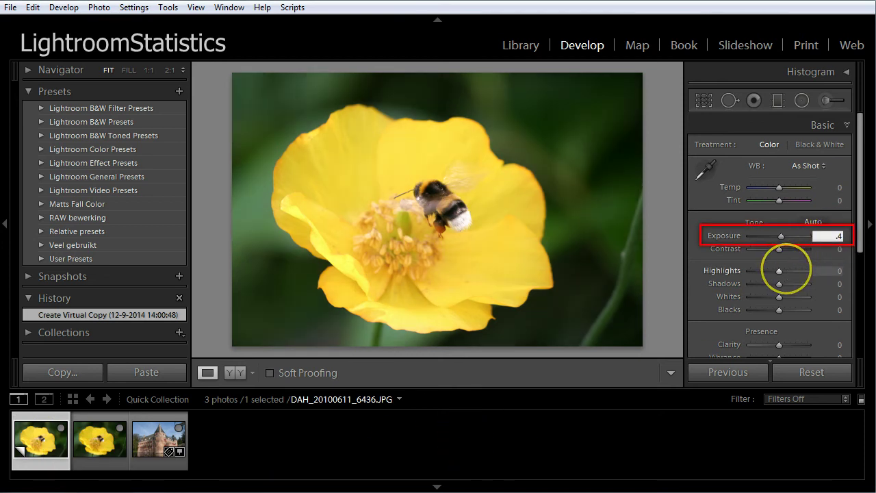
{"action": "key", "text": "Return"}
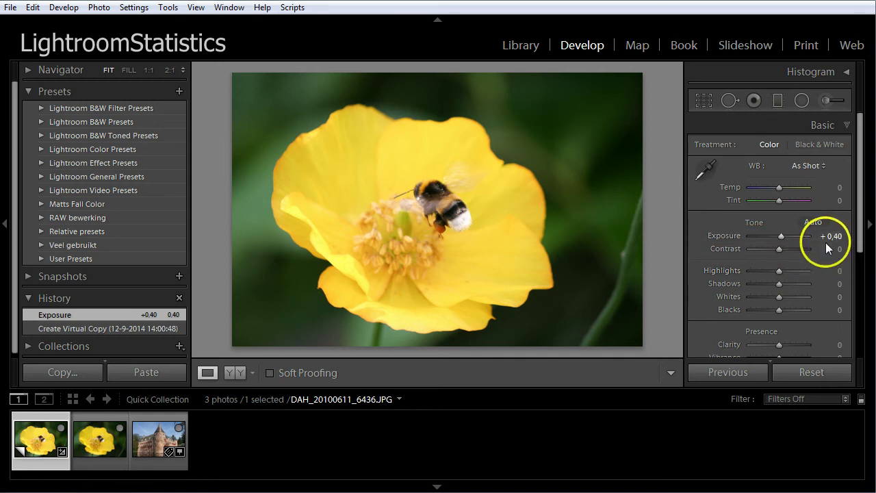
{"action": "left_click", "coordinate": [180, 91]}
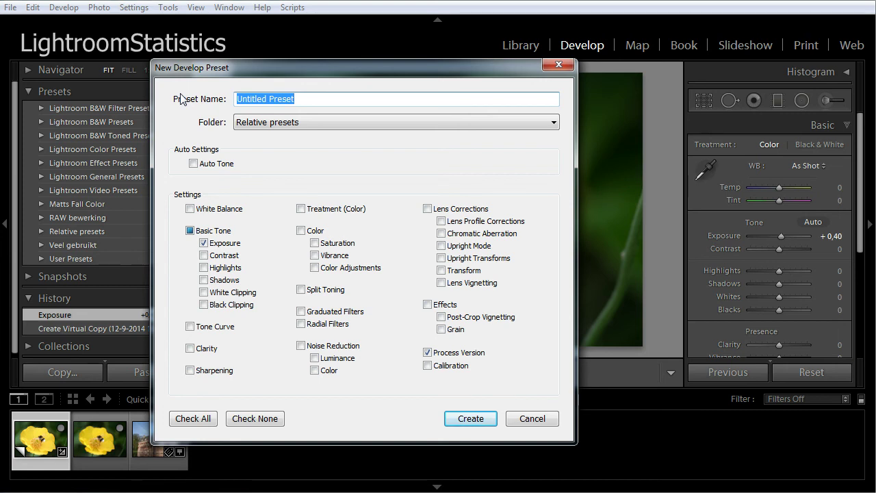
Step: Name the preset 'Exposure 0.40' in Relative presets, with only Exposure checked
{"action": "type", "text": "Exp"}
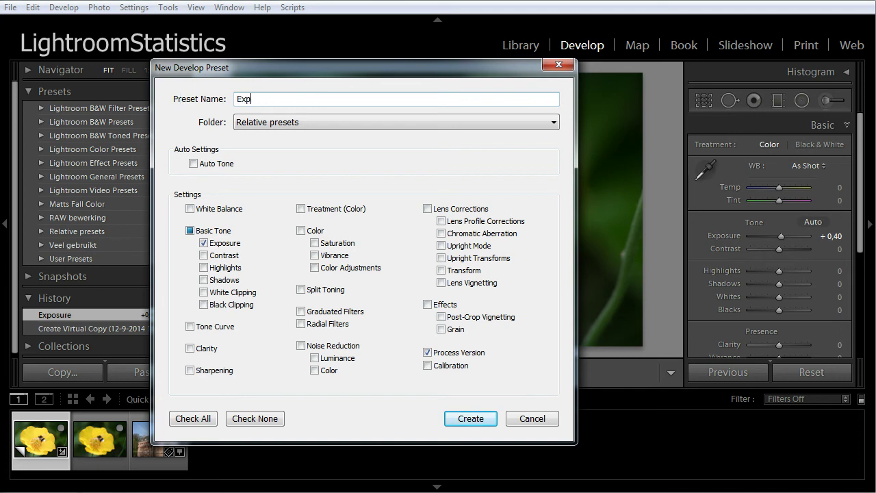
{"action": "type", "text": "osure 0.40"}
{"action": "left_click", "coordinate": [341, 121]}
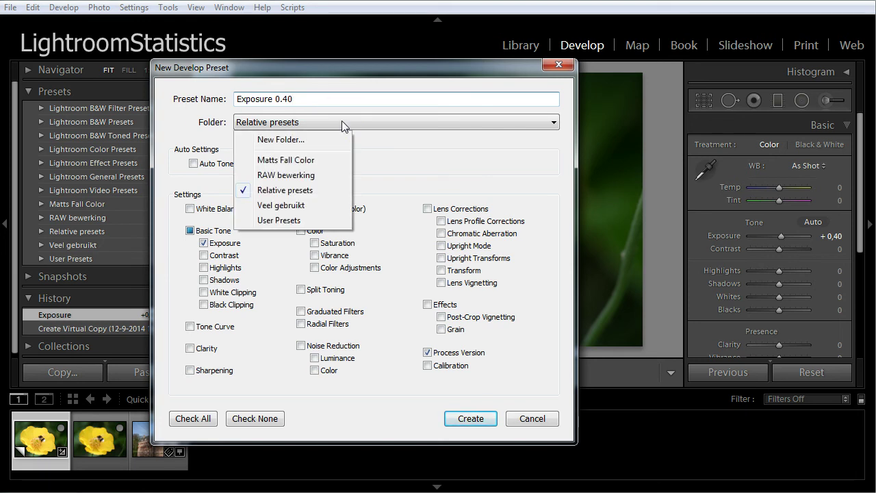
{"action": "left_click", "coordinate": [341, 121]}
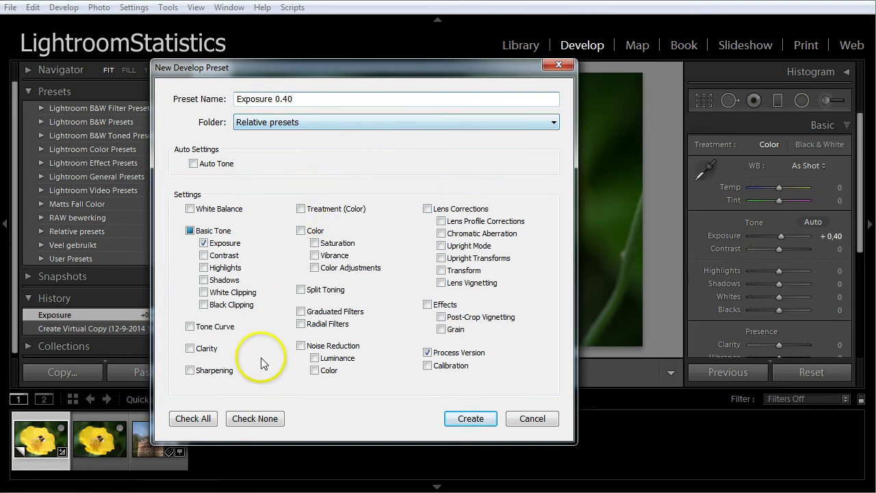
{"action": "left_click", "coordinate": [260, 418]}
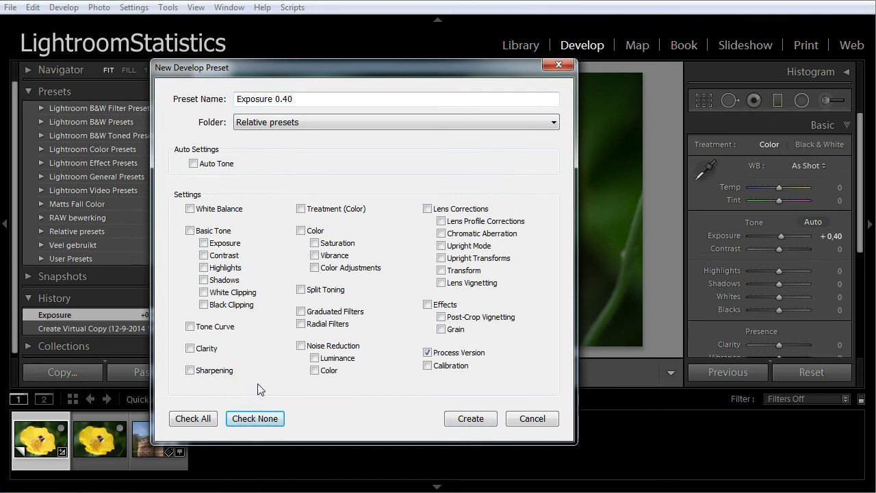
{"action": "left_click", "coordinate": [205, 243]}
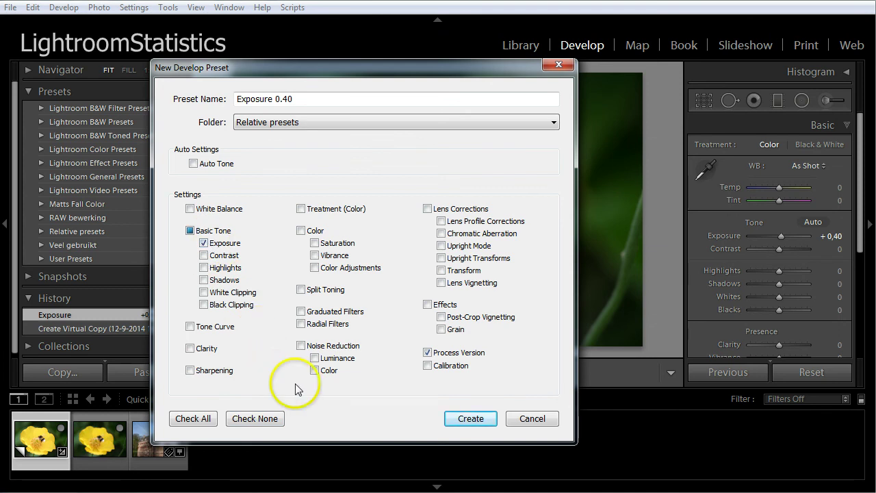
Step: Save the Exposure 0.40 preset, test it, and select the bee and castle photos
{"action": "left_click", "coordinate": [470, 419]}
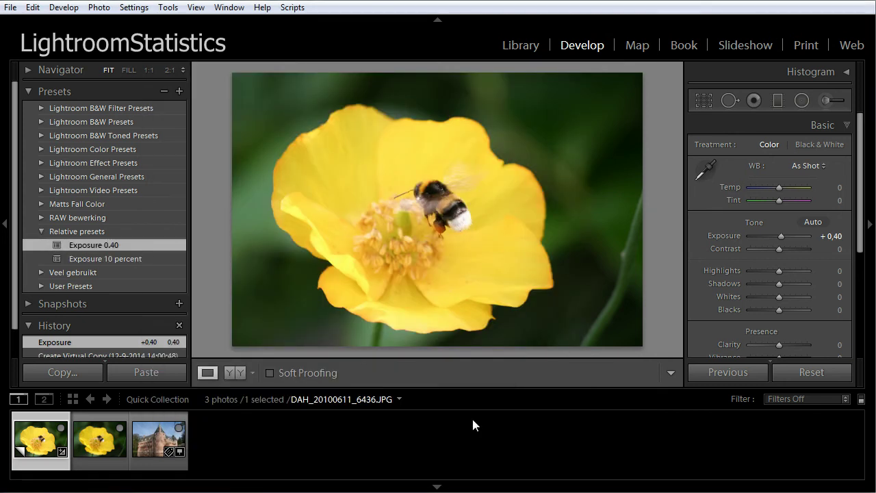
{"action": "left_click", "coordinate": [144, 247]}
{"action": "left_click", "coordinate": [33, 437]}
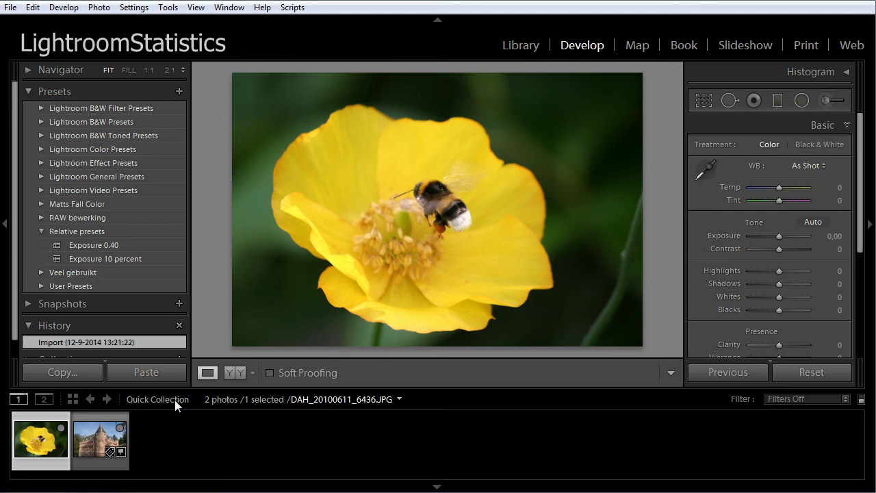
{"action": "left_click", "coordinate": [93, 438], "text": "ctrl"}
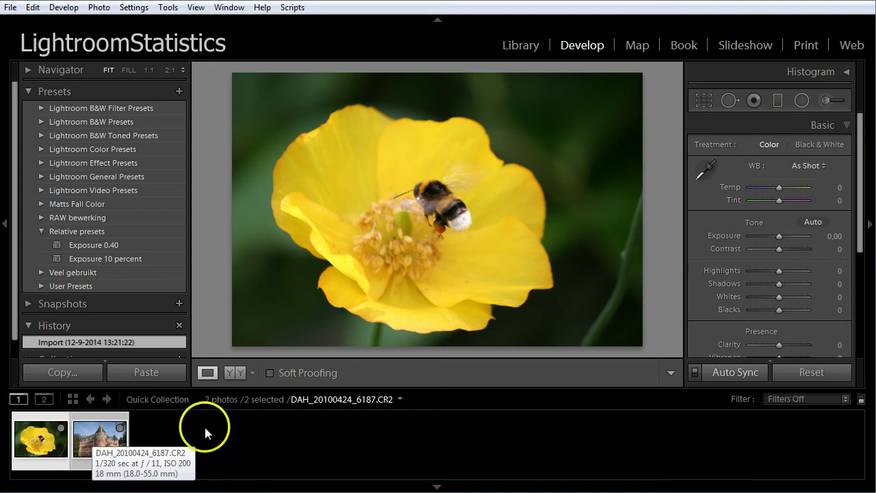
Step: Launch the Relative adjustments plug-in with Relative presets folder and Exposure 0.40 preset
{"action": "left_click", "coordinate": [262, 10]}
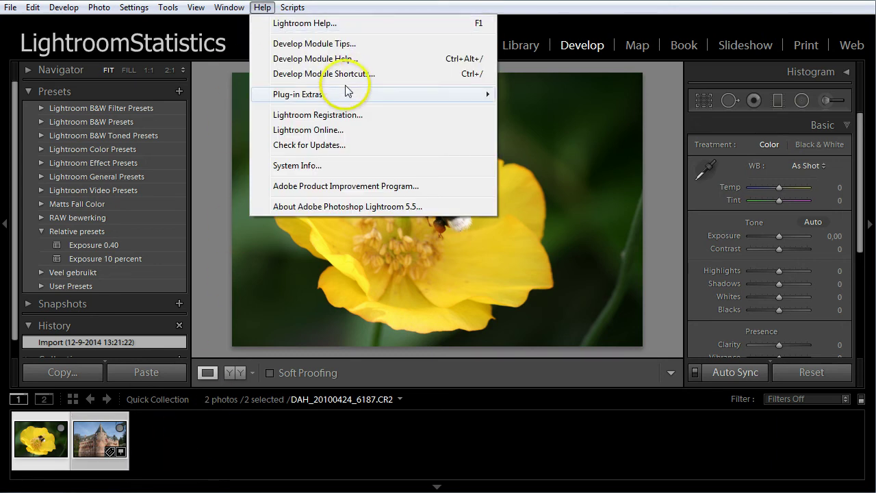
{"action": "mouse_move", "coordinate": [345, 94]}
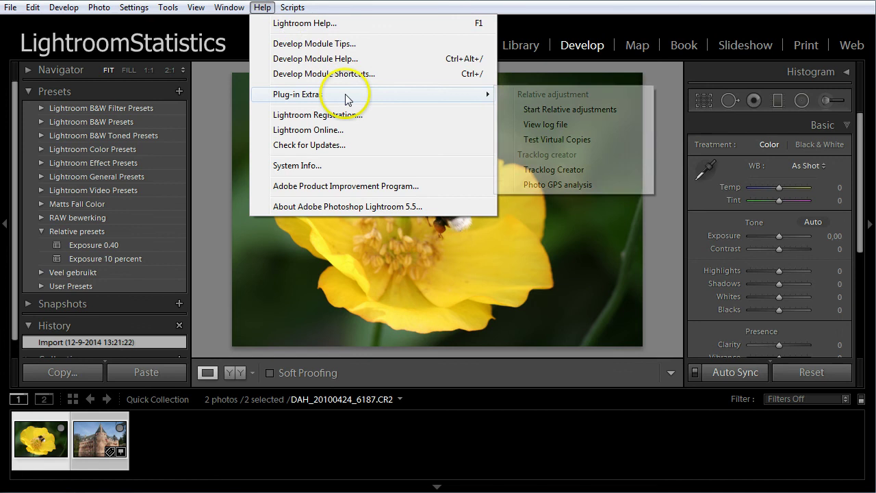
{"action": "left_click", "coordinate": [590, 111]}
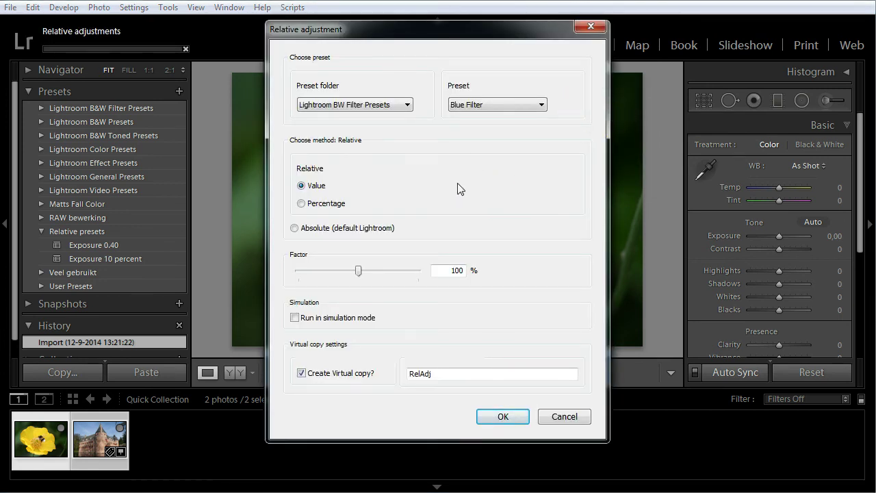
{"action": "left_click", "coordinate": [383, 106]}
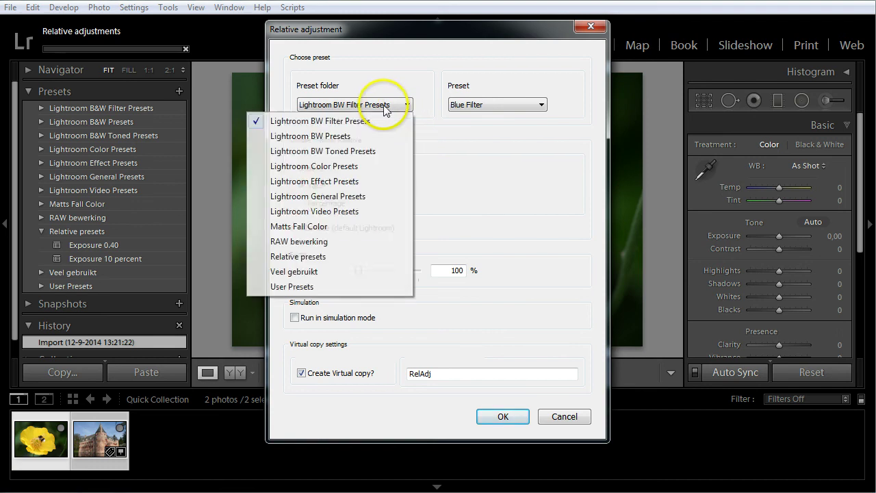
{"action": "left_click", "coordinate": [294, 256]}
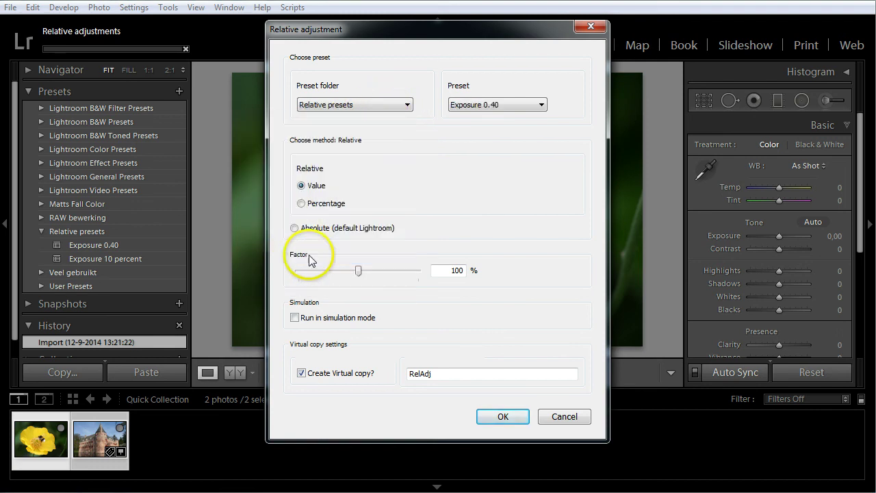
{"action": "left_click", "coordinate": [510, 111]}
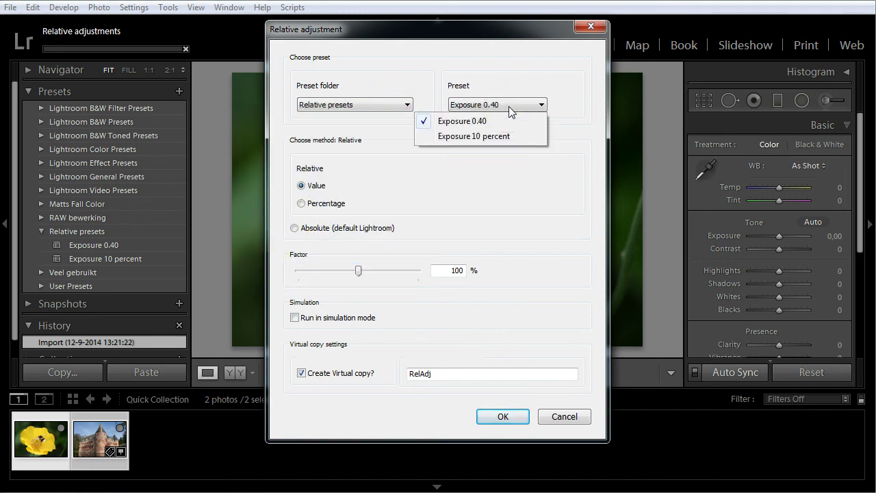
{"action": "left_click", "coordinate": [509, 106]}
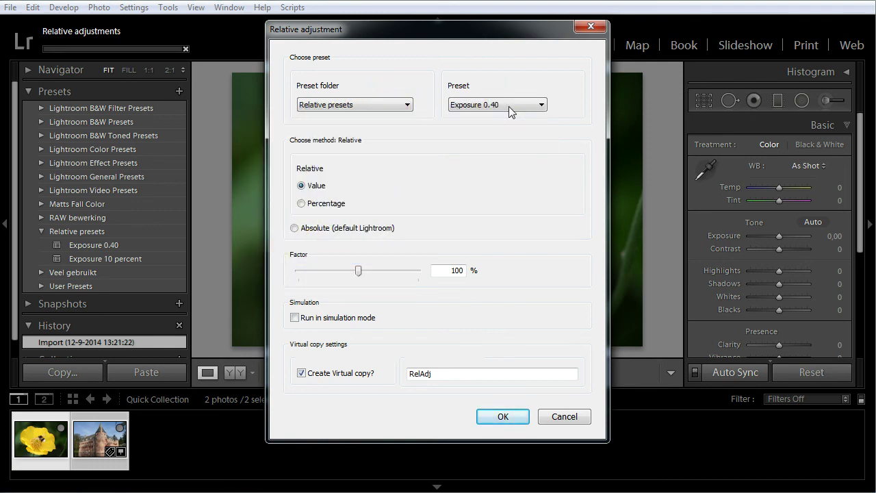
Step: Run the plug-in, then compare each original at 0.00 with its +0.40 RelAdj copy
{"action": "left_click", "coordinate": [502, 416]}
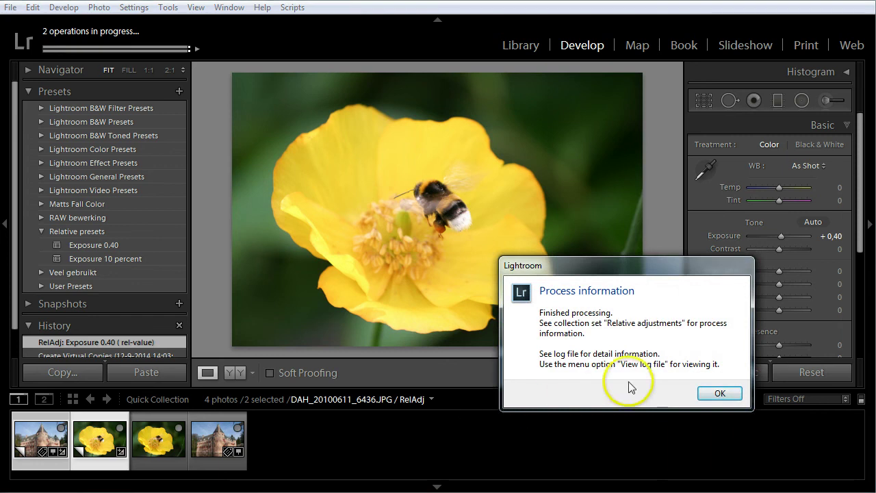
{"action": "left_click", "coordinate": [718, 393]}
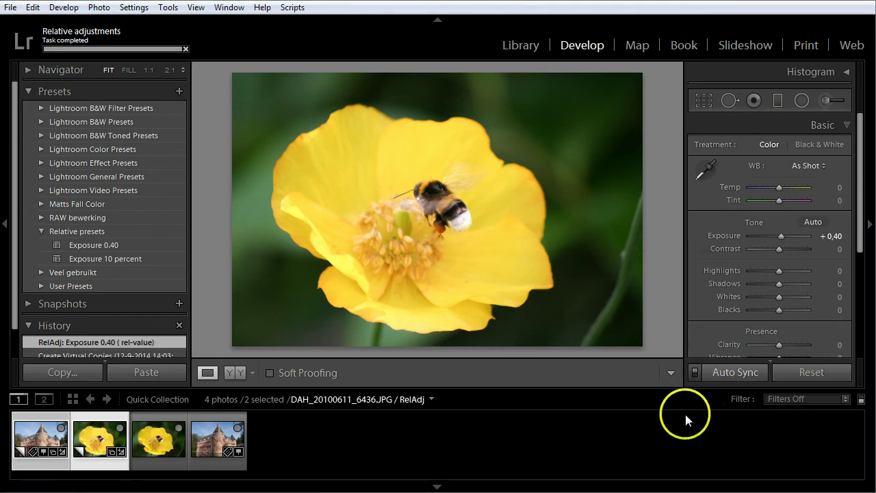
{"action": "left_click", "coordinate": [225, 443]}
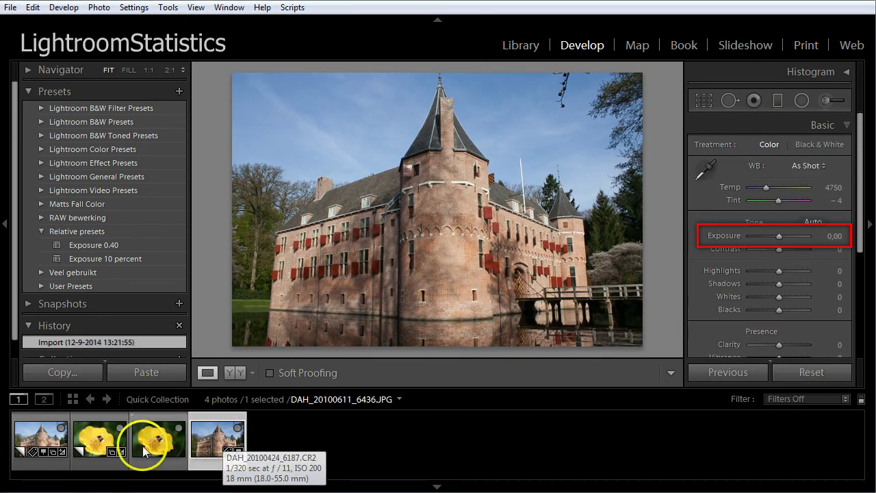
{"action": "left_click", "coordinate": [38, 438]}
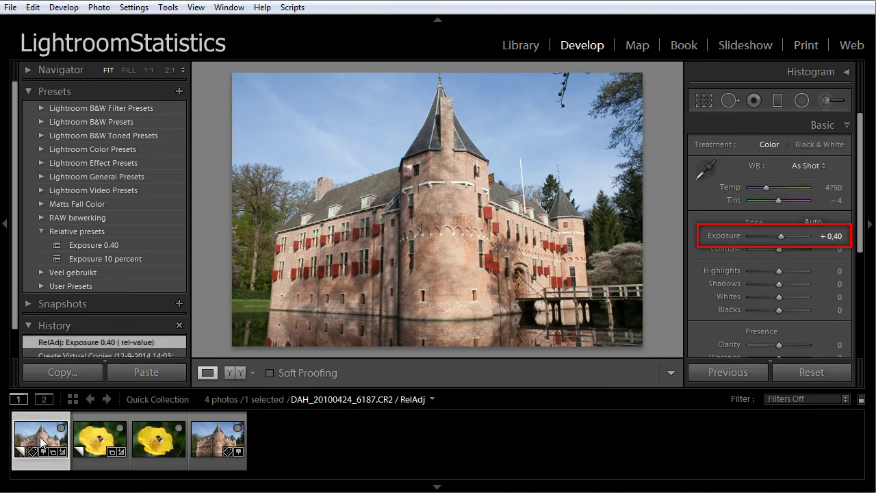
{"action": "left_click", "coordinate": [153, 438]}
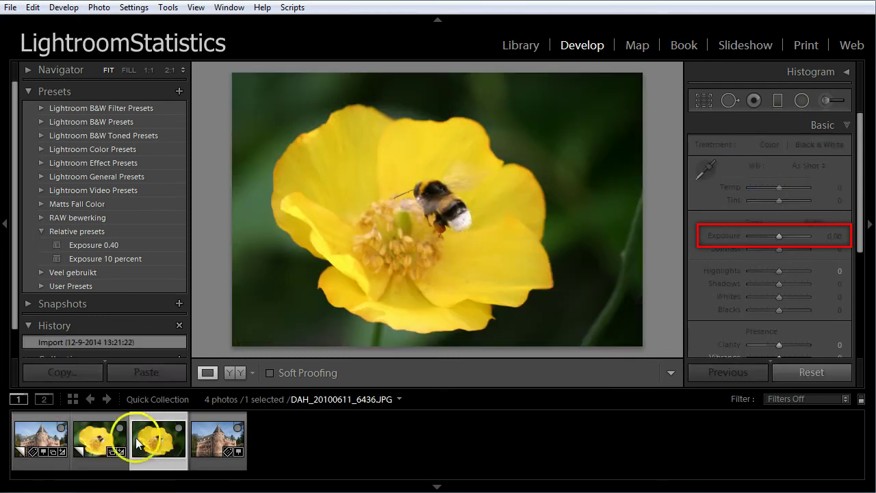
{"action": "left_click", "coordinate": [95, 438]}
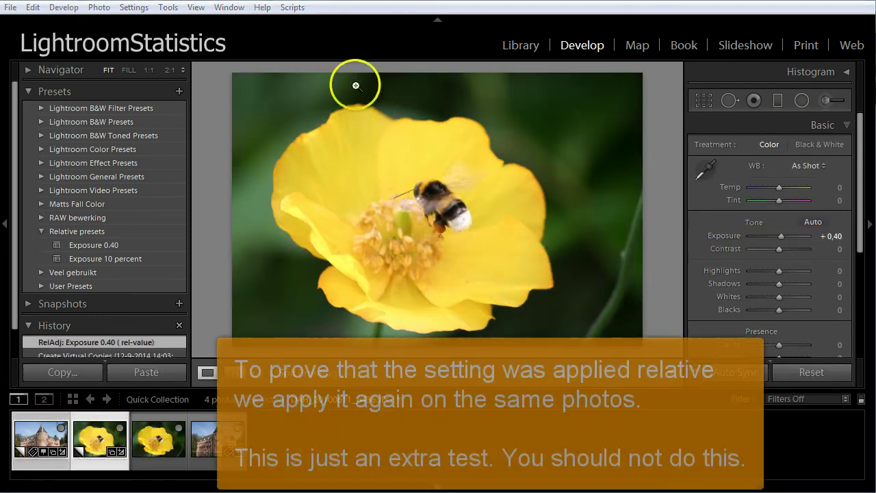